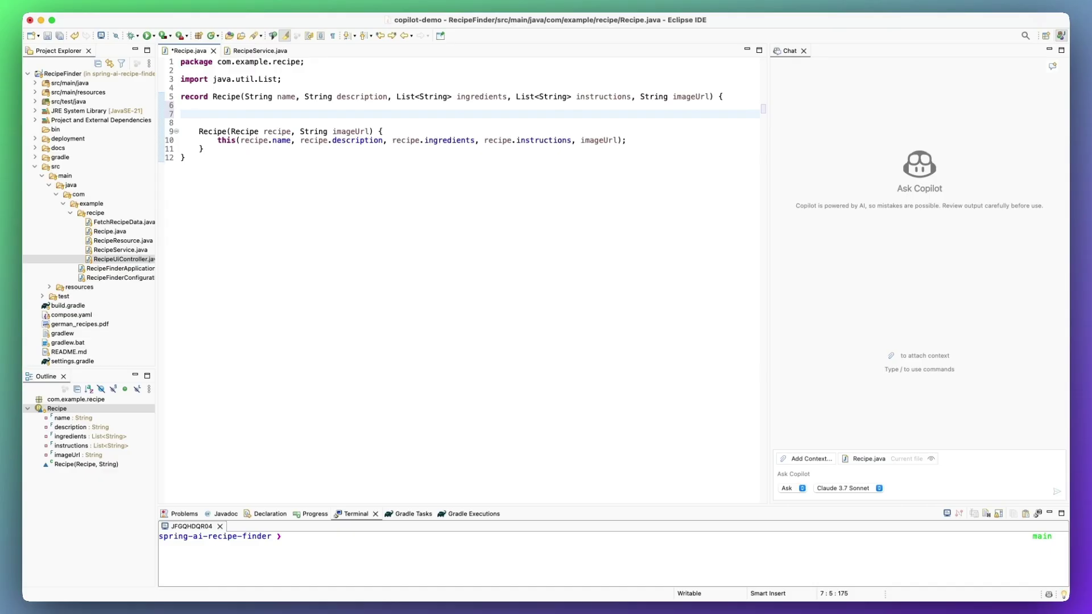
pyautogui.write('// Function to title case the name of the recipe. It might be multiple words.')
# Step: Accept Copilot's suggested titleCaseName method in the Recipe record
pyautogui.press('Return')
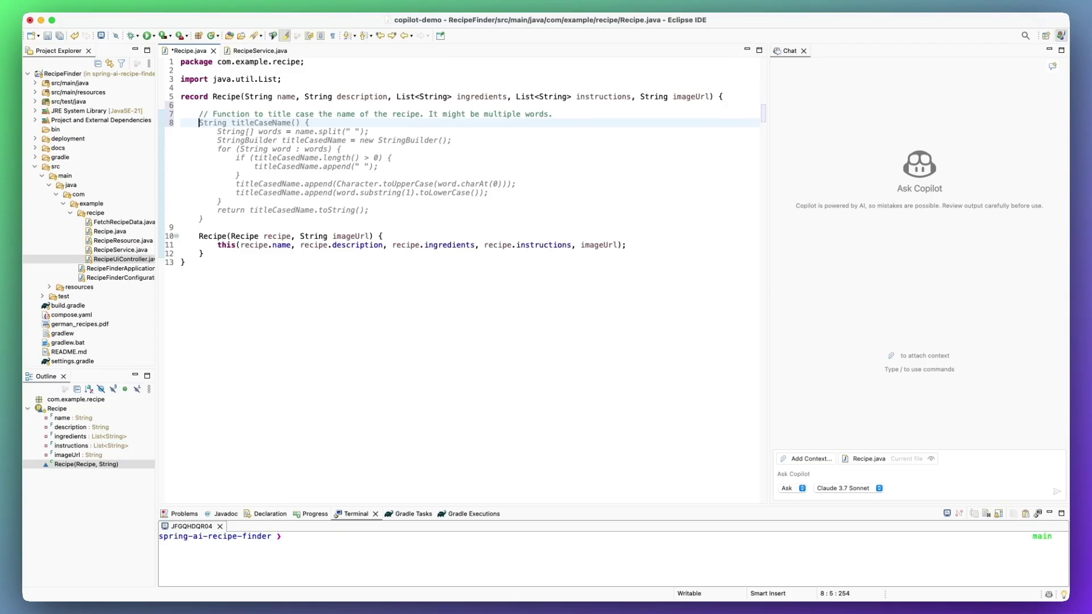
pyautogui.press('Tab')
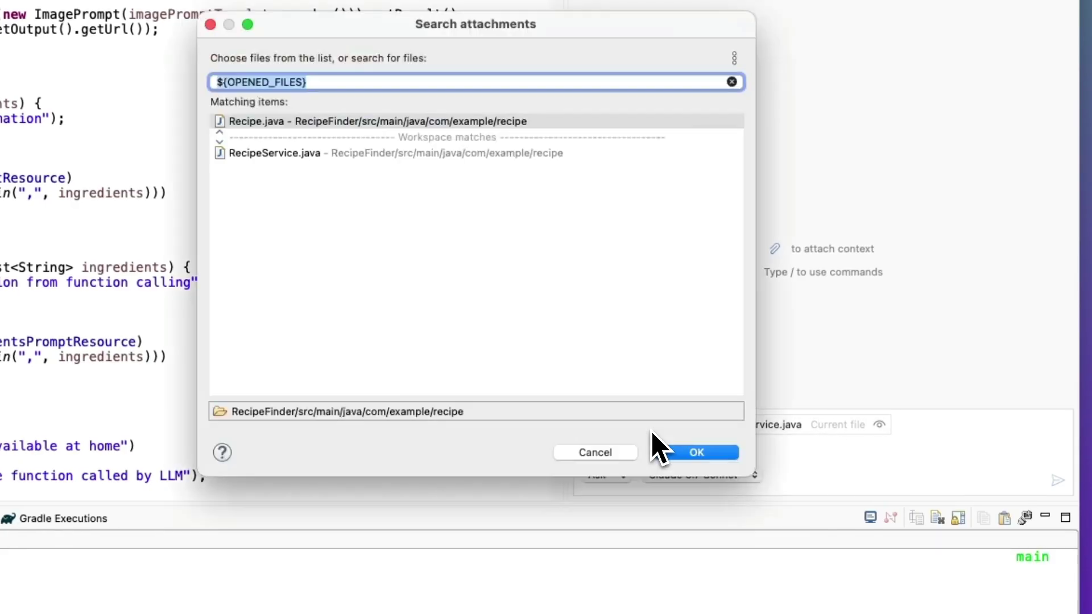
# Step: Attach Recipe.java from the attachment search as chat context
pyautogui.doubleClick(428, 123)
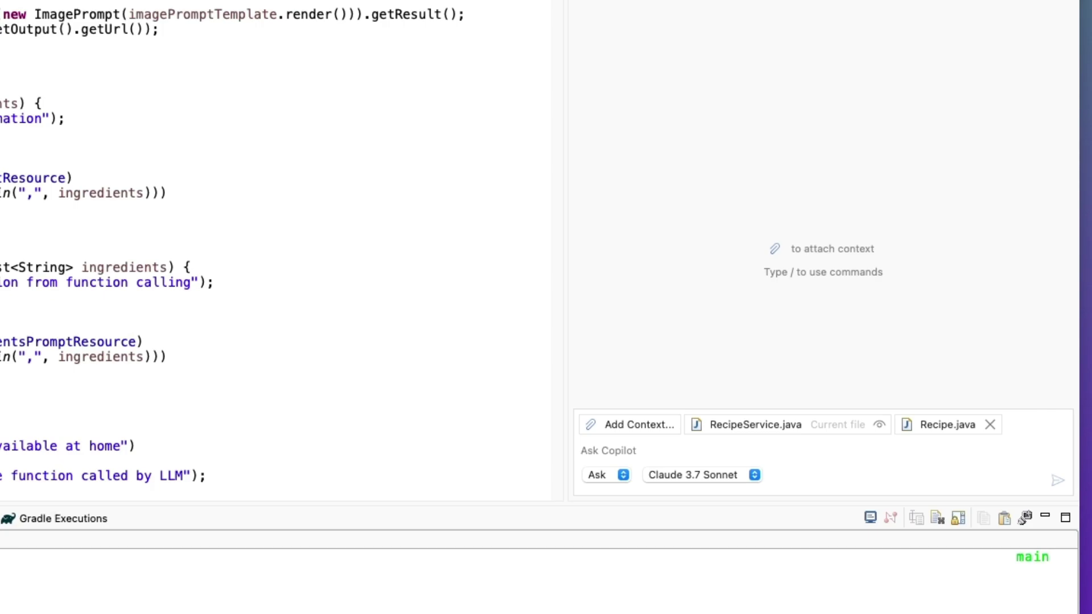
pyautogui.write('/')
# Step: Send an /explain request for RecipeService using the GPT-4.1 model
pyautogui.press('Down')
pyautogui.press('Down')
pyautogui.press('Down')
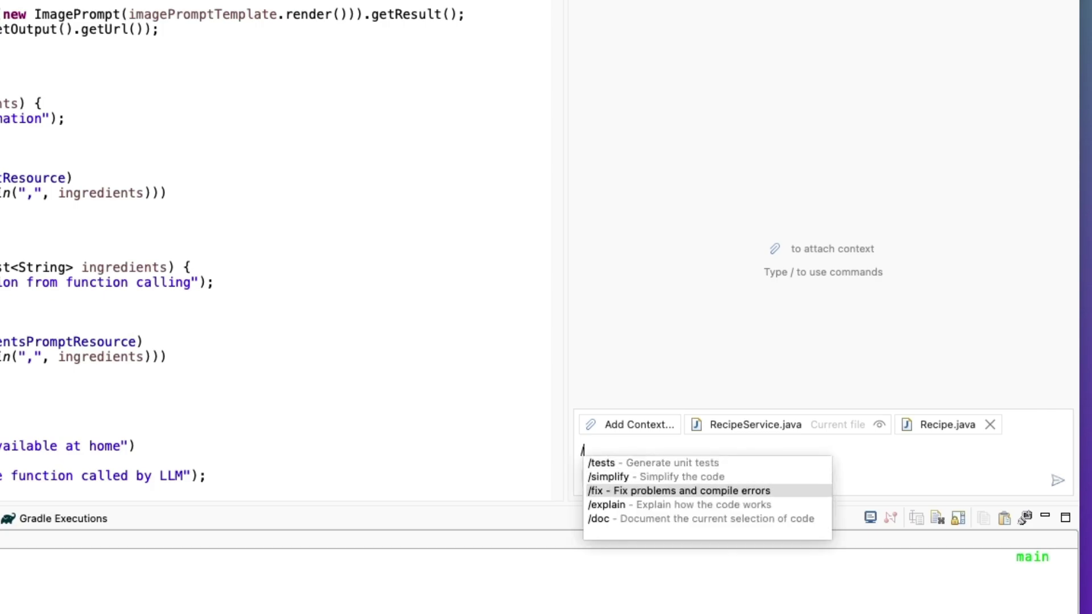
pyautogui.write('explain')
pyautogui.press('Return')
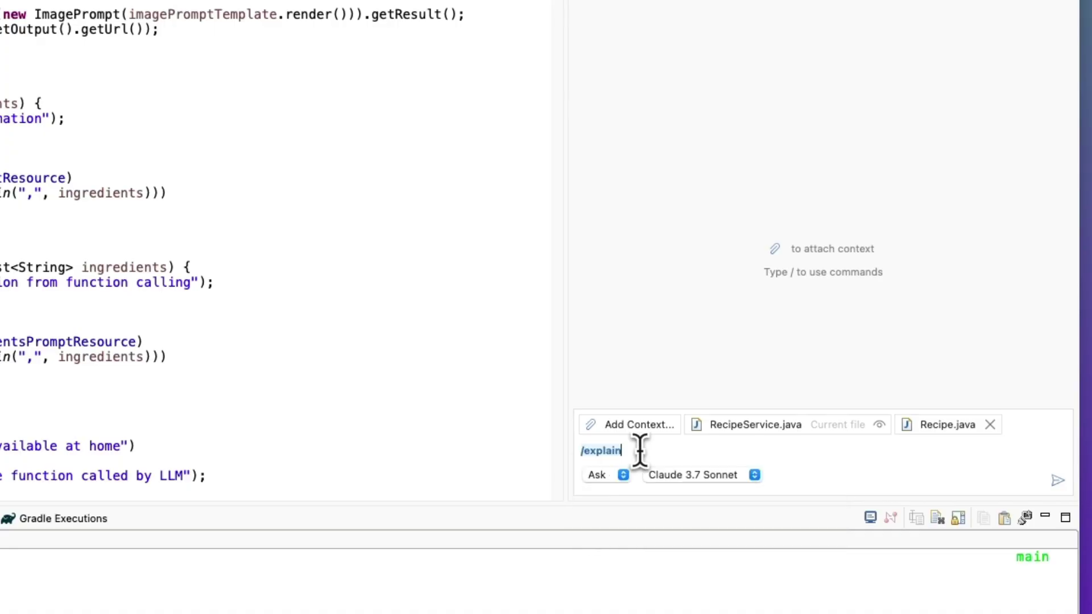
pyautogui.click(672, 476)
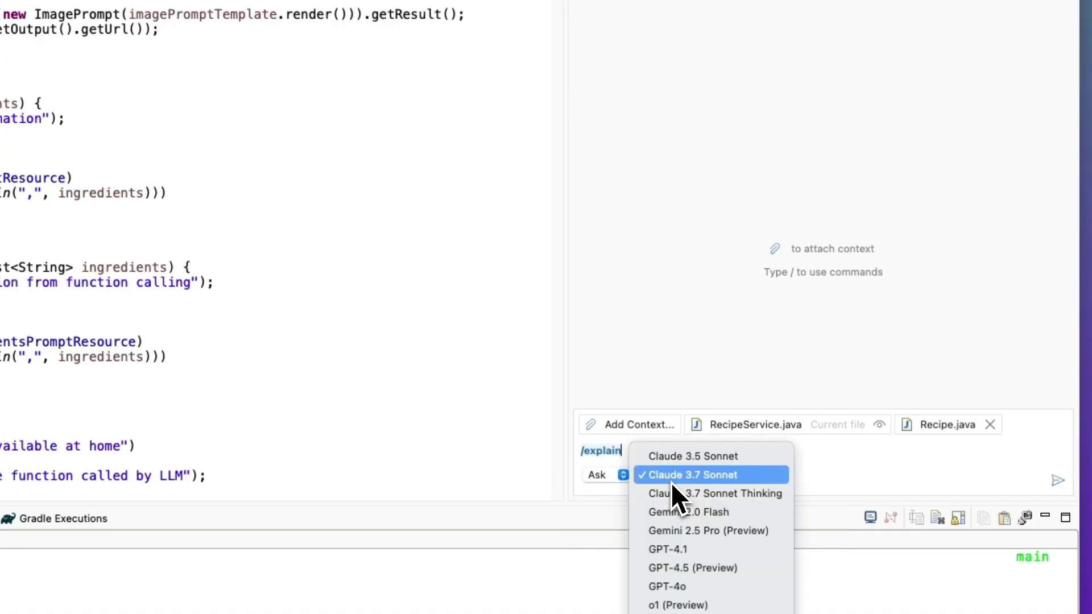
pyautogui.click(677, 556)
pyautogui.click(1058, 481)
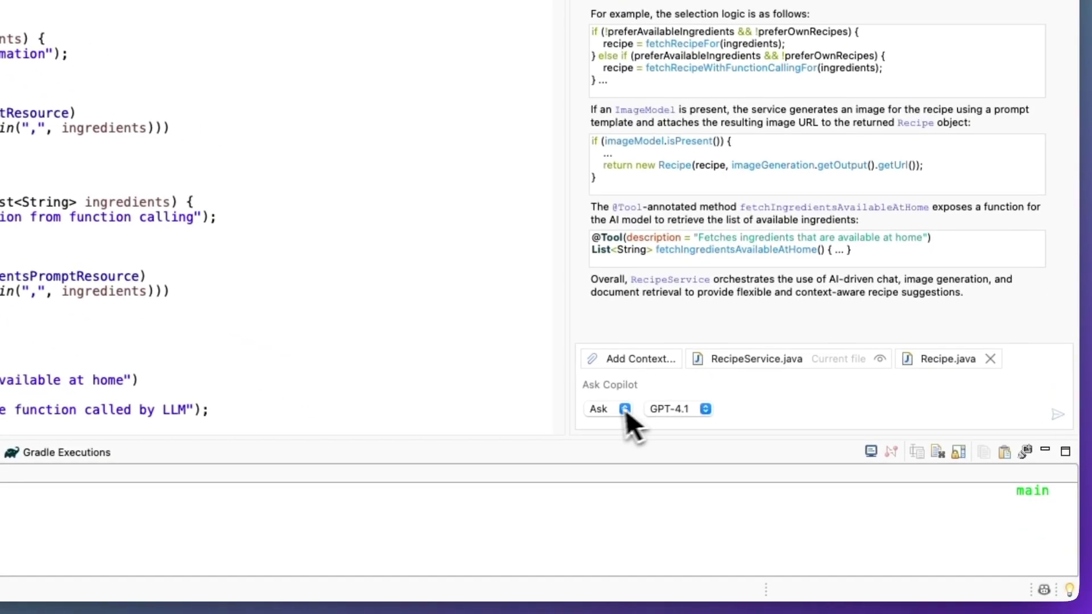
# Step: Set the Copilot chat mode to Agent (Preview)
pyautogui.click(788, 488)
pyautogui.click(626, 426)
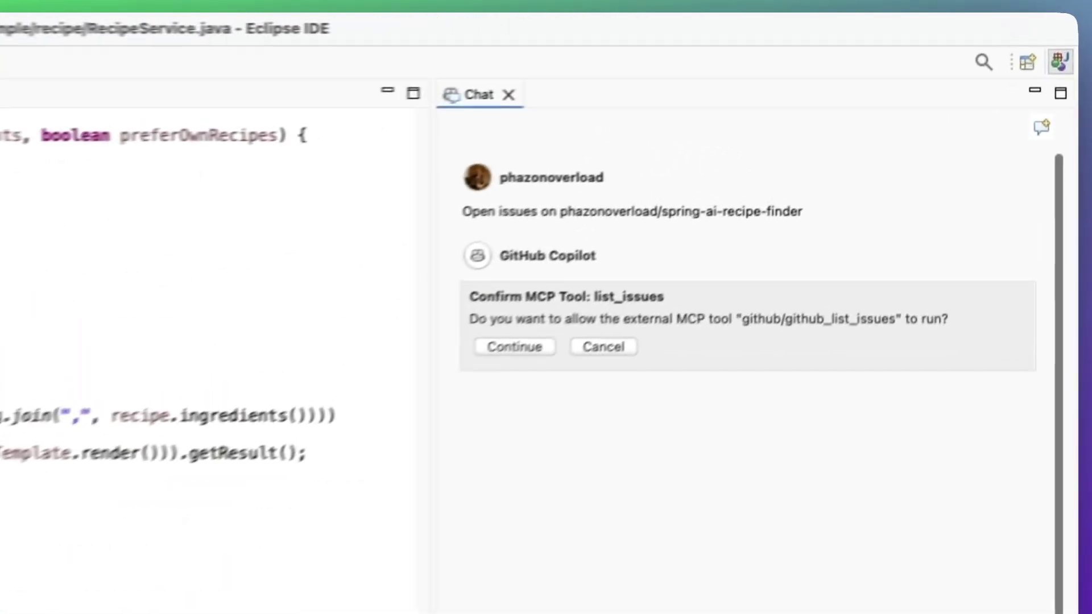
# Step: Approve the GitHub list_issues tool to fetch the repository's open issues
pyautogui.click(471, 373)
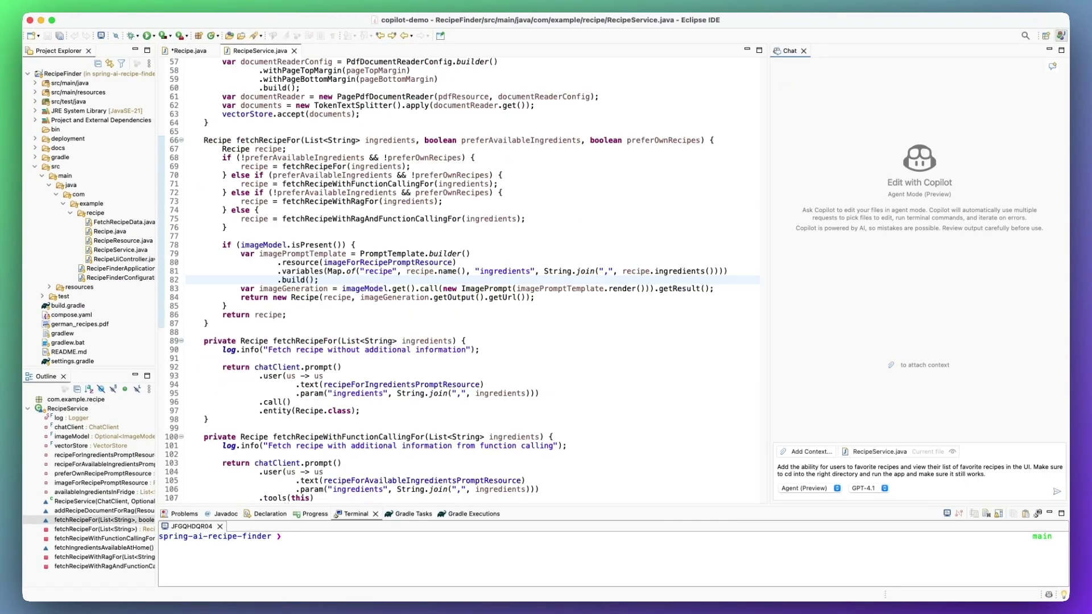
# Step: Submit the favorite-recipes request and approve running the app in the terminal
pyautogui.press('Return')
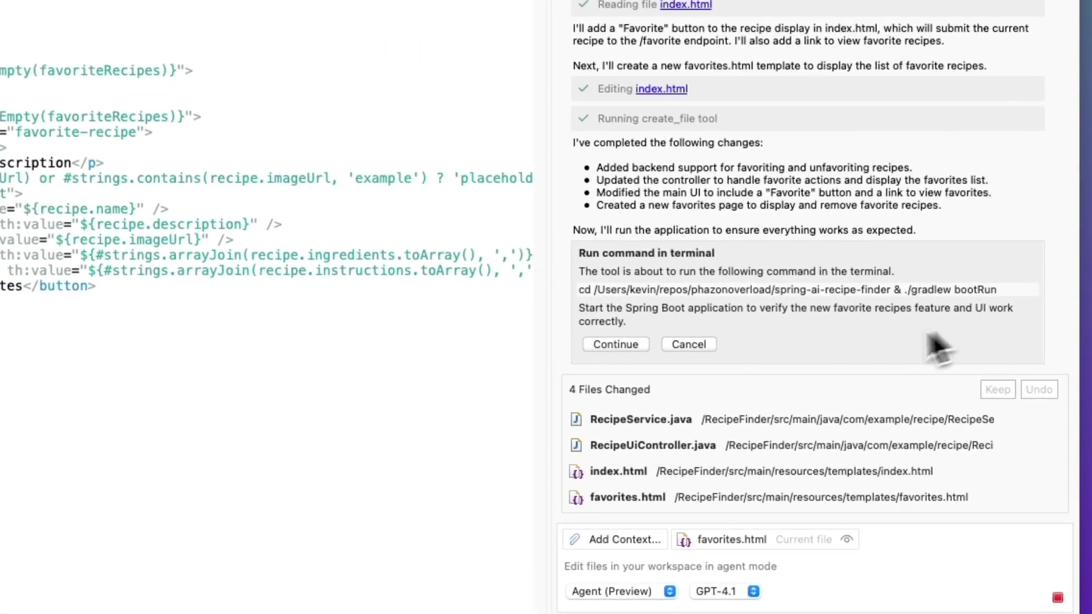
pyautogui.click(616, 344)
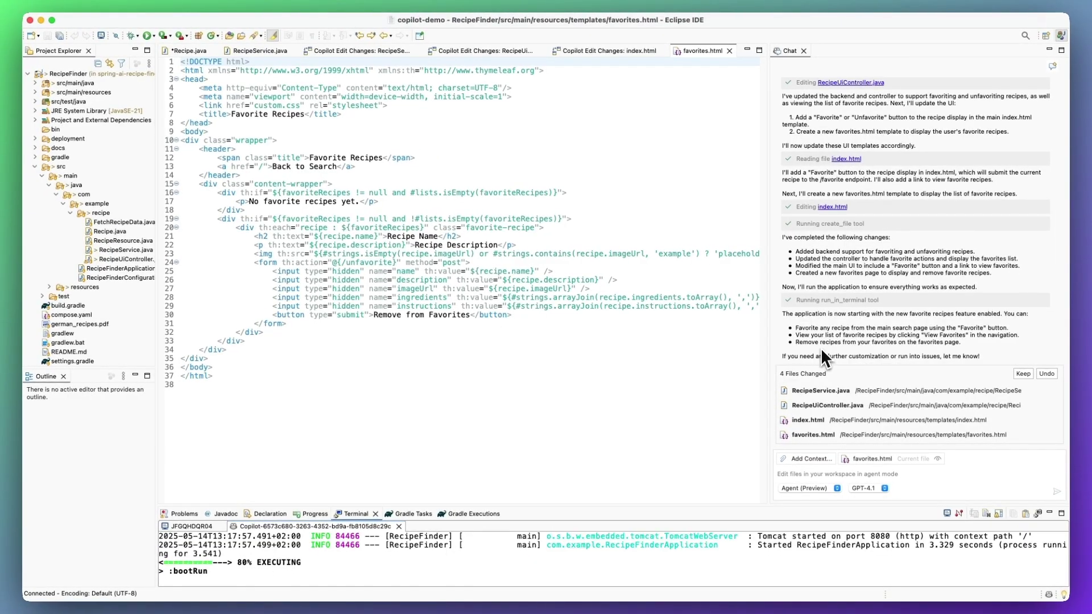
# Step: Open compare views for RecipeService.java and RecipeUiController.java changes
pyautogui.click(822, 390)
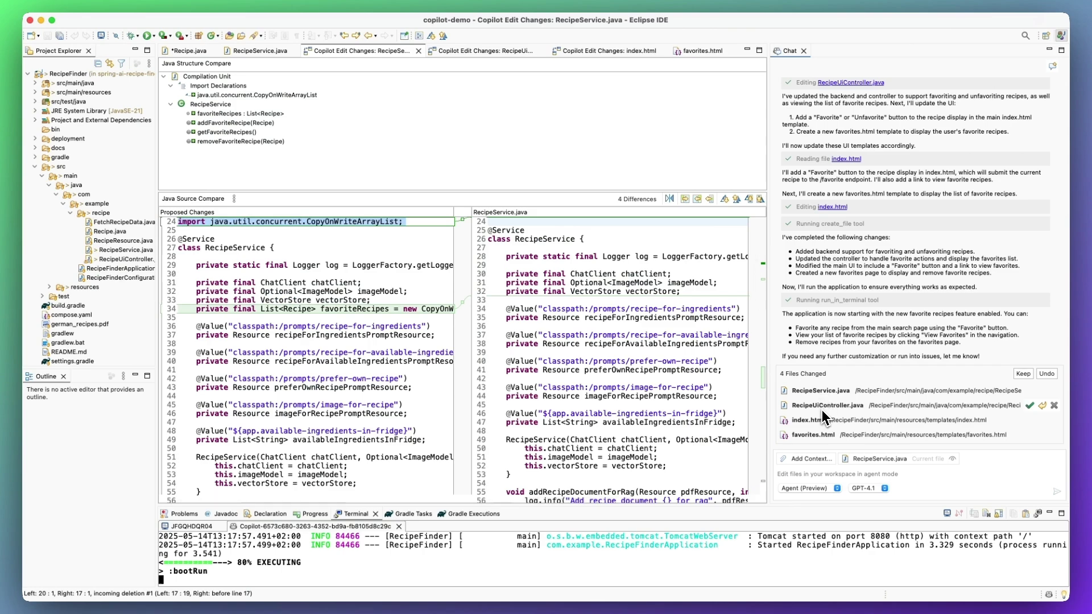
pyautogui.click(822, 405)
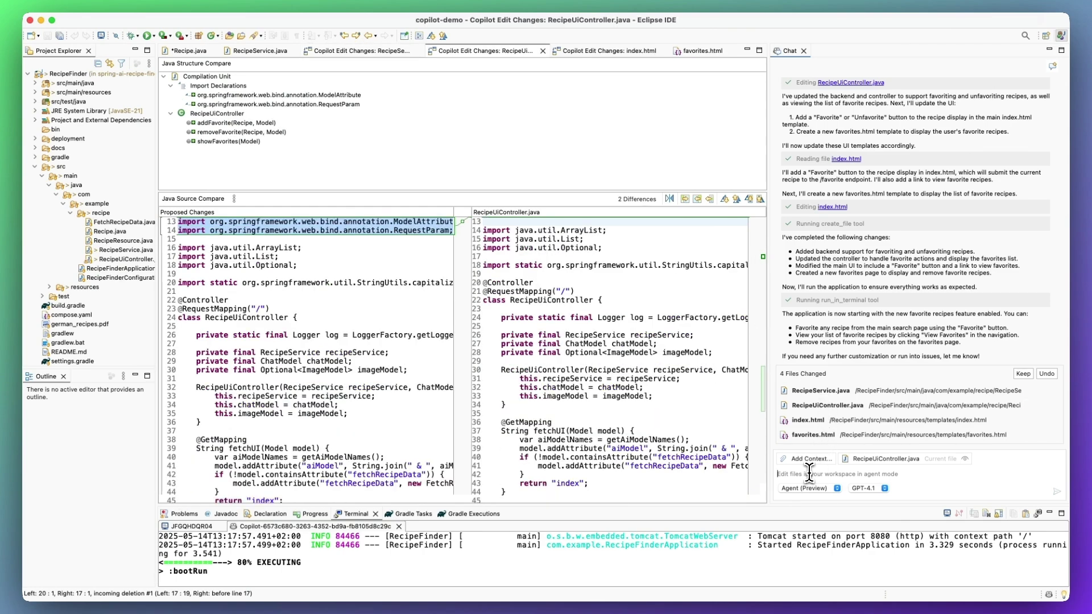